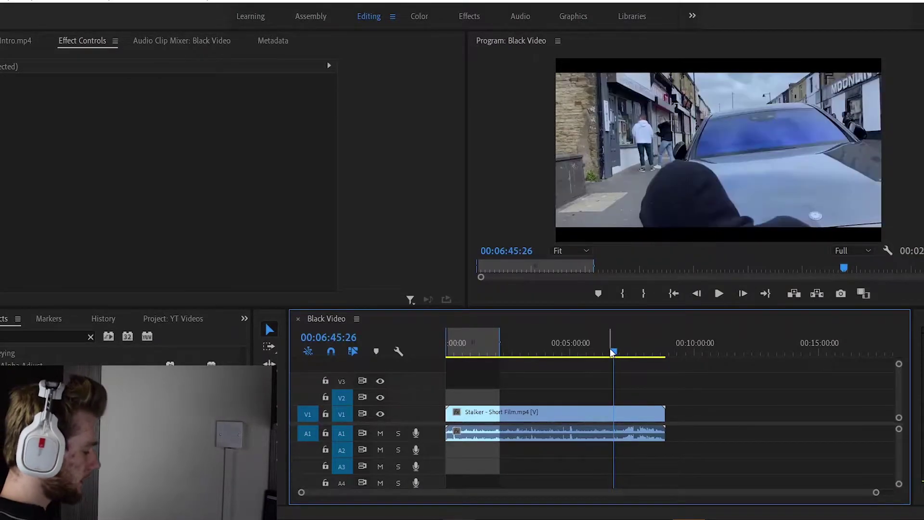
- Play the short film briefly from 00:06:45:26 and bring up the YT Videos project's media
key(space)
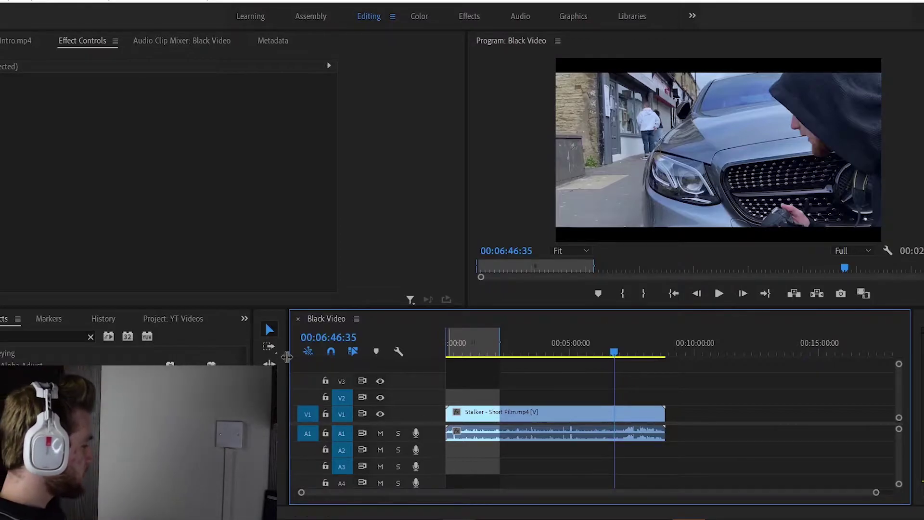
click(244, 319)
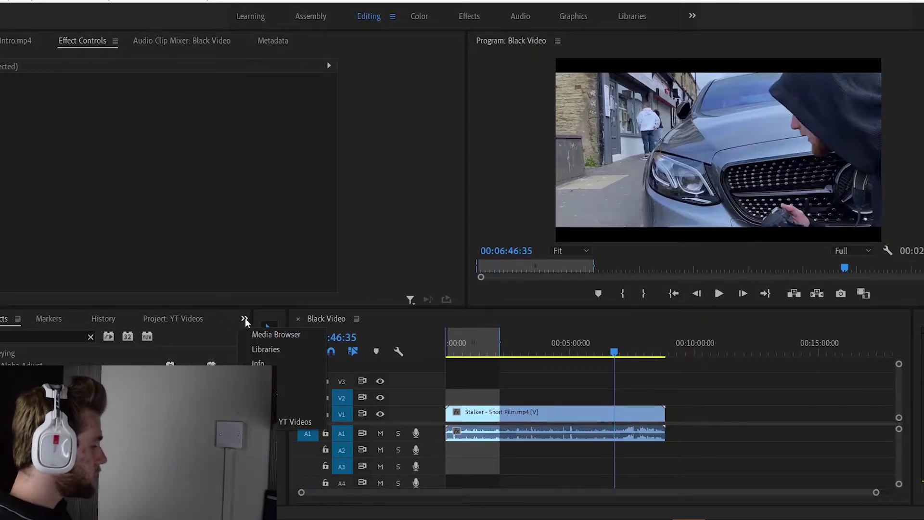
click(277, 423)
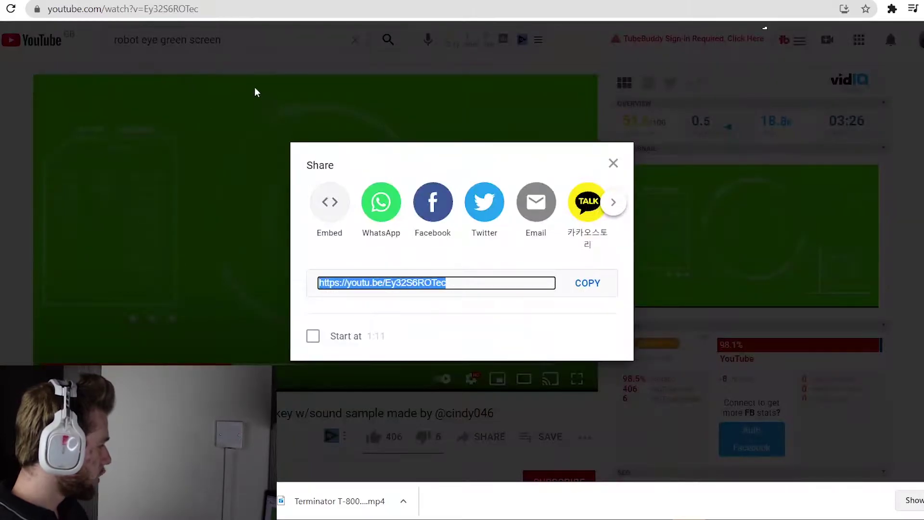
- In the browser, search YouTube for "robot eye green screen" and open the Terminator T-800 vision green screen video
click(257, 92)
drag(124, 41, 314, 63)
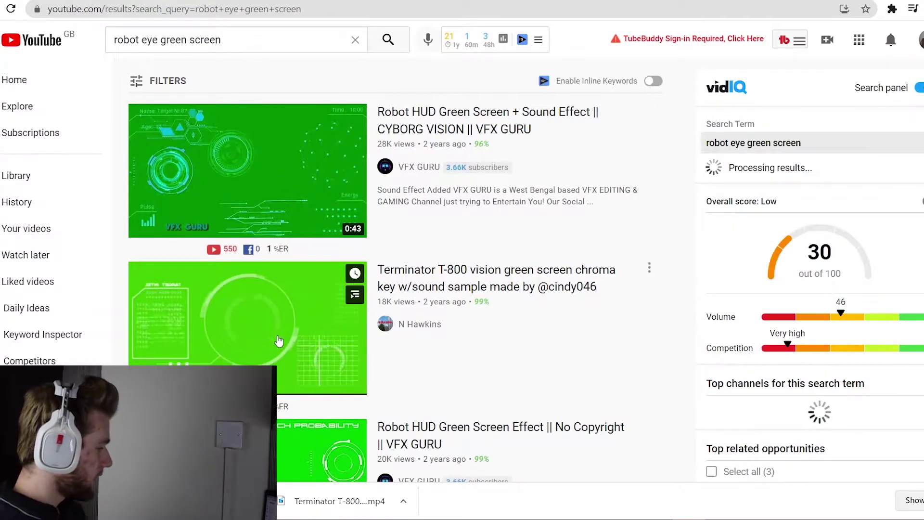
click(284, 354)
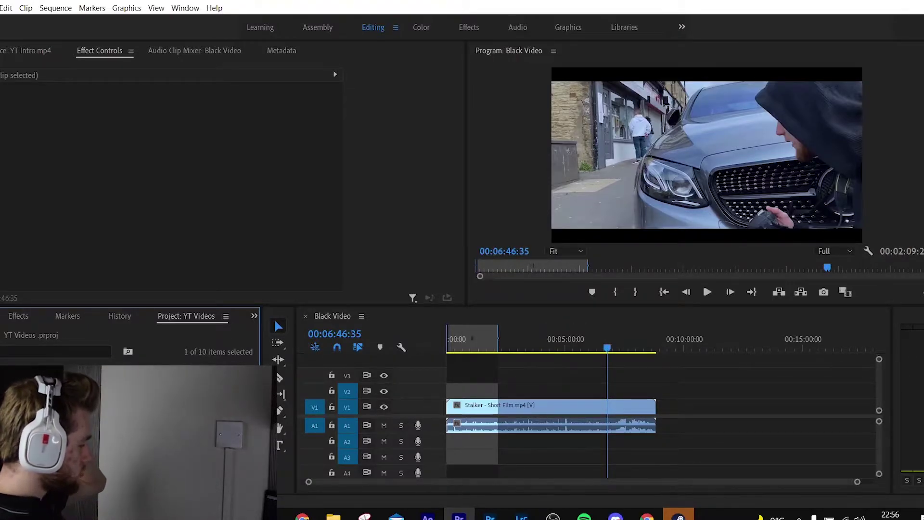
- Place only the video of the Terminator T-800 green screen clip on V2 over the short film and set it to frame size
double_click(15, 392)
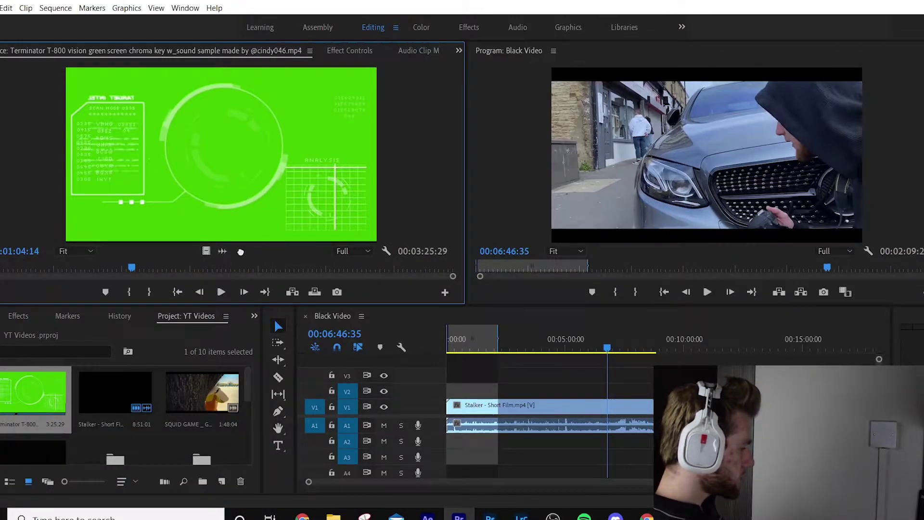
drag(520, 290, 605, 392)
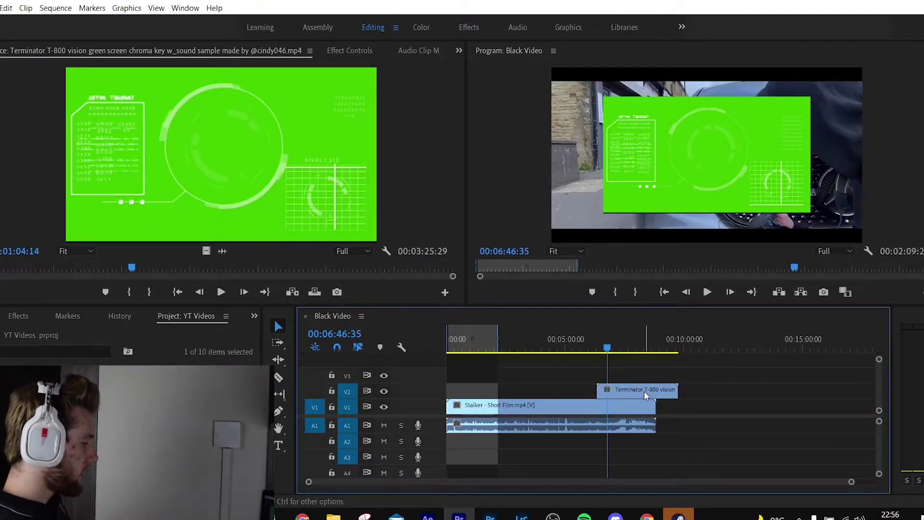
right_click(644, 391)
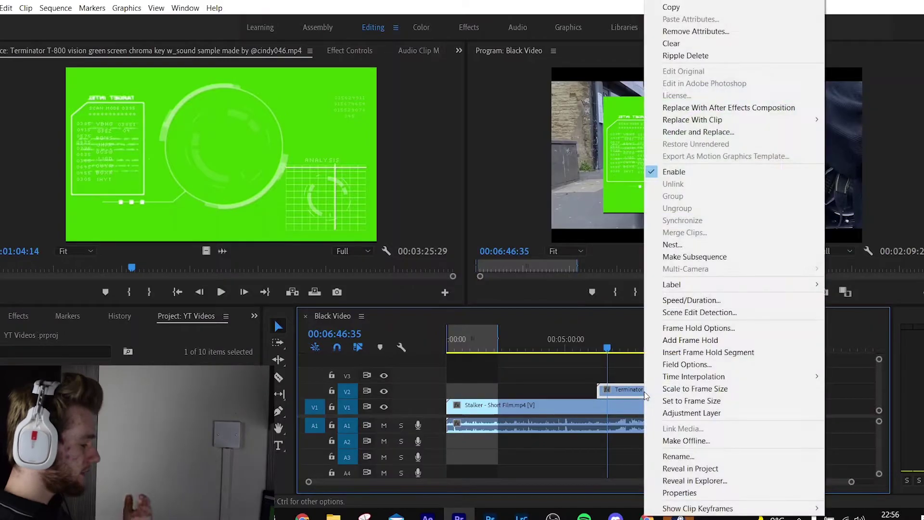
click(692, 402)
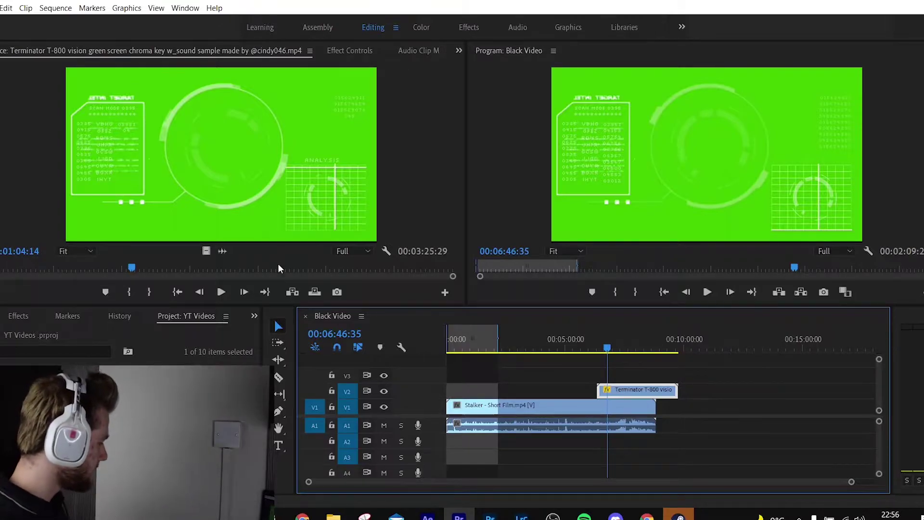
- Search the effects for "key" and apply Ultra Key to the Terminator clip on V2
click(254, 315)
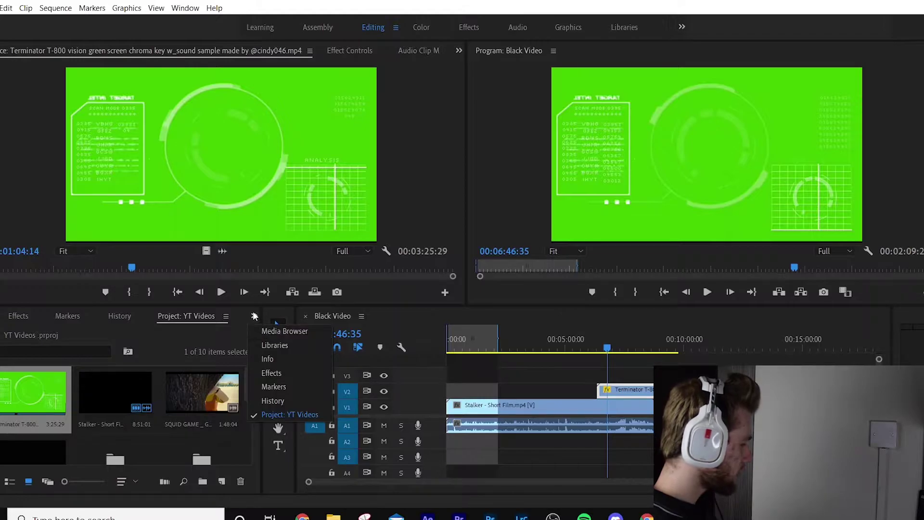
click(273, 370)
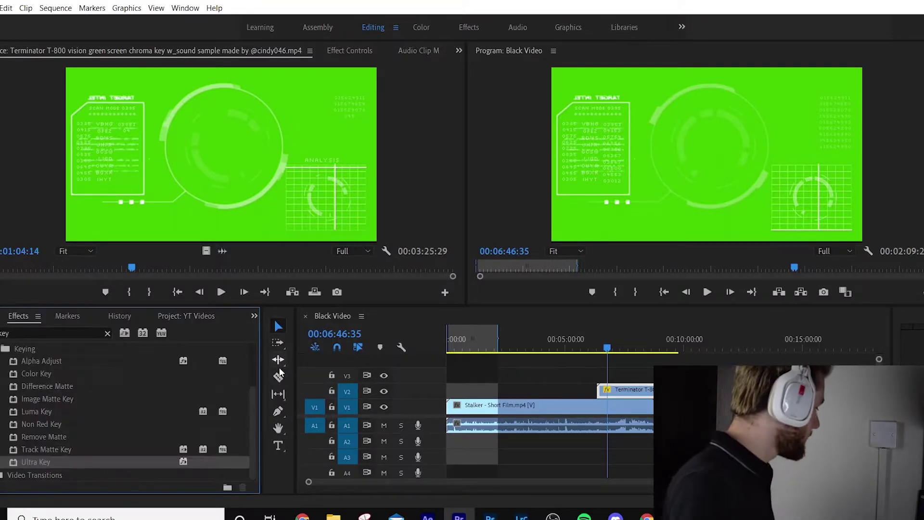
click(12, 333)
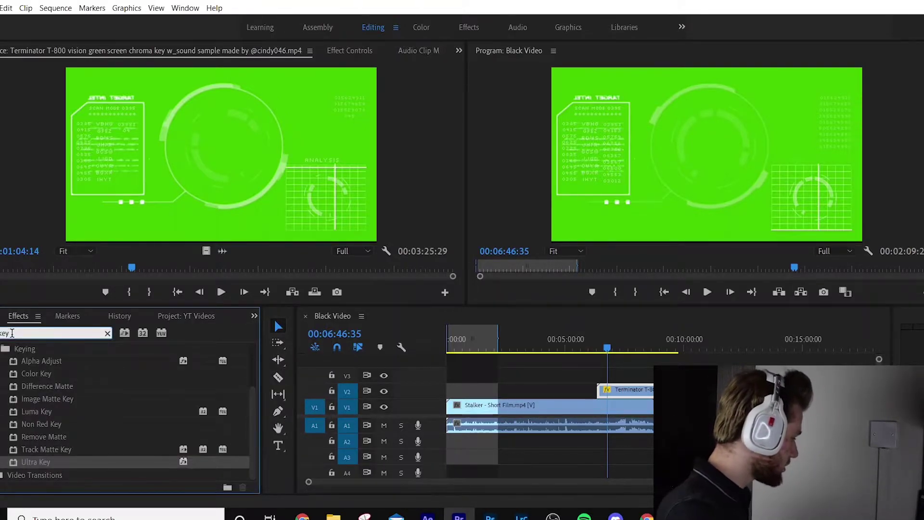
key(BackSpace)
key(BackSpace)
key(BackSpace)
text(key)
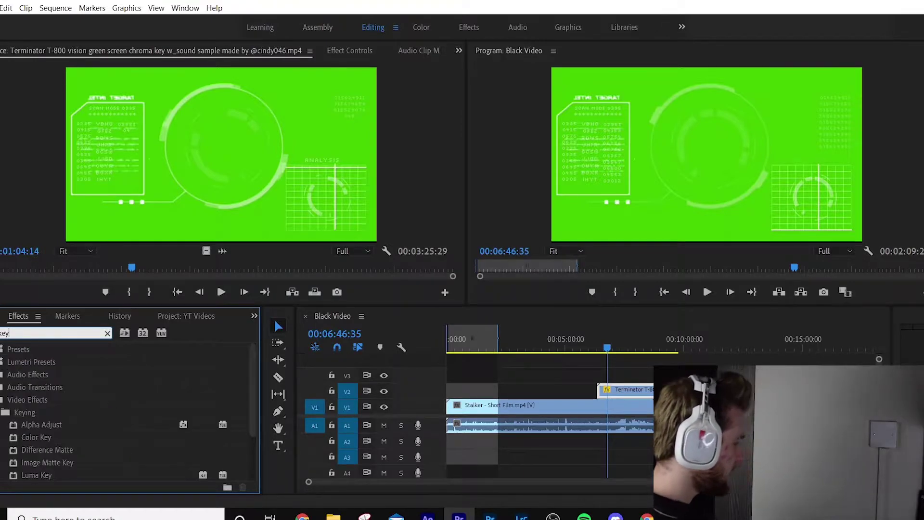
scroll(47, 420, down, 1)
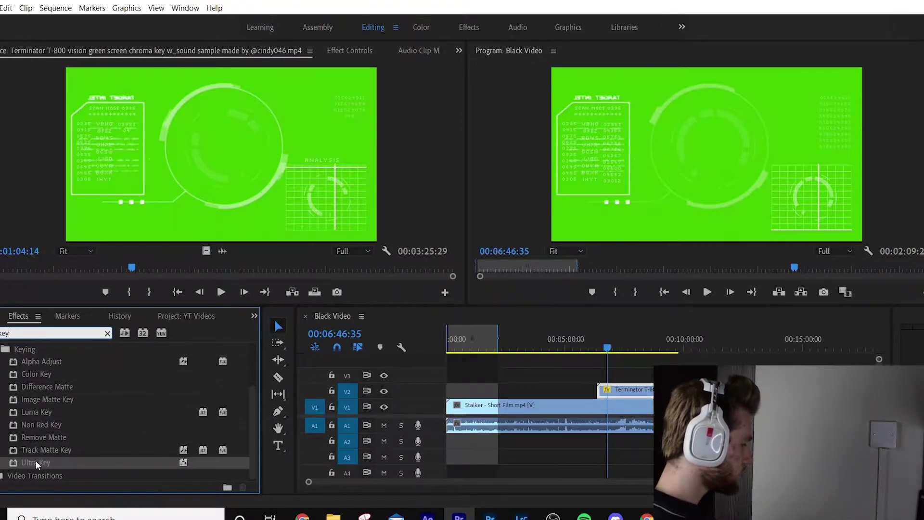
drag(28, 461, 535, 379)
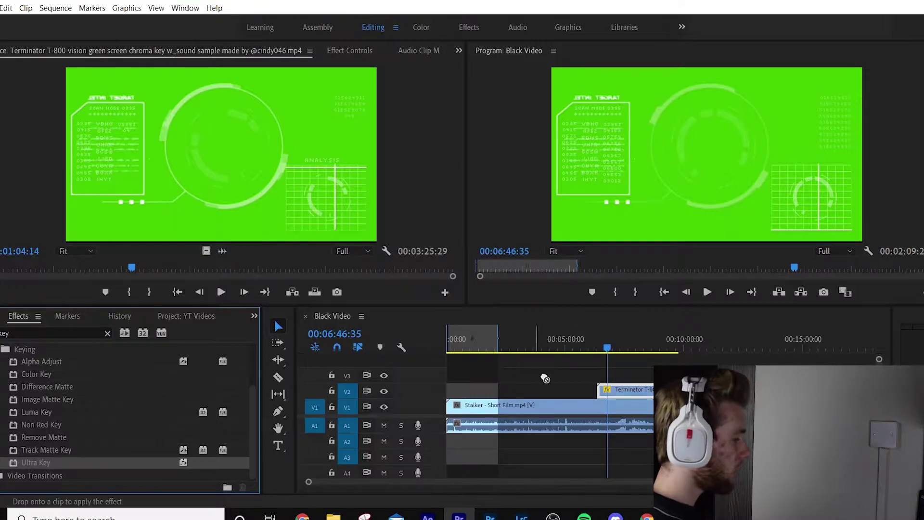
drag(632, 397, 634, 392)
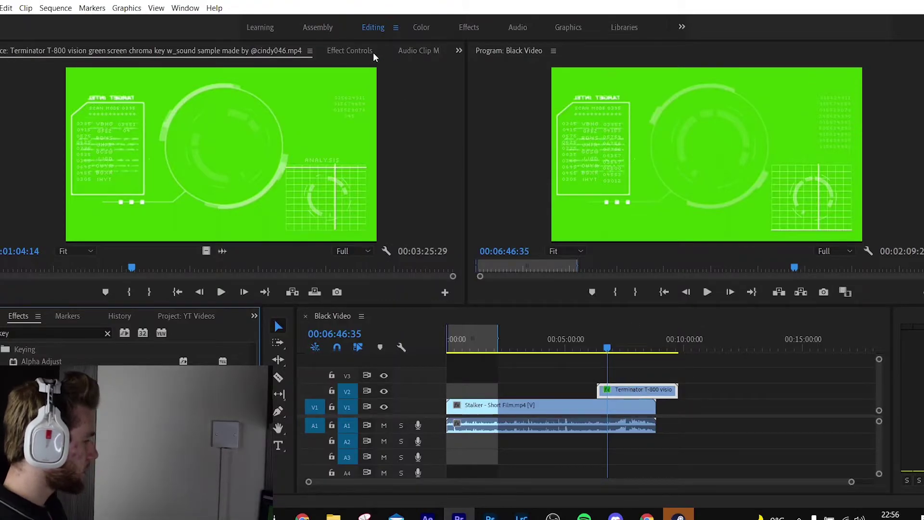
- Set the Terminator clip's Ultra Key color by sampling the green background in the program preview
click(347, 51)
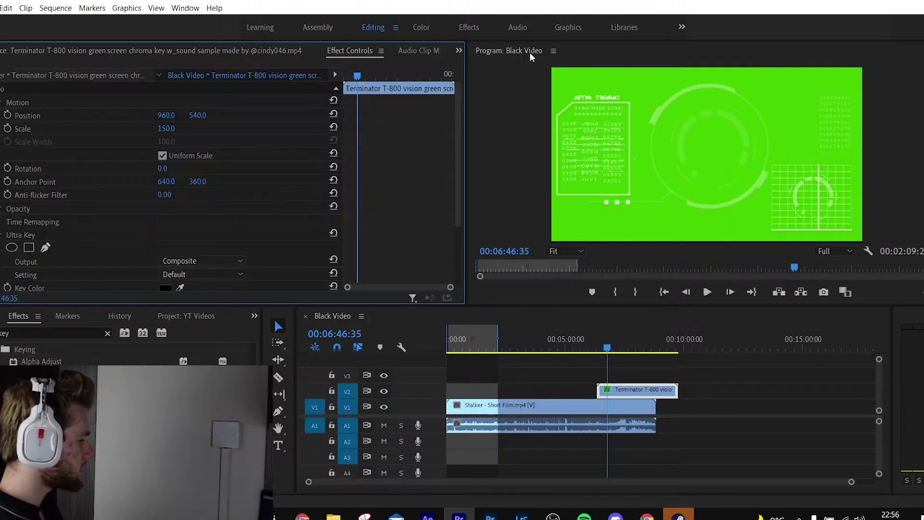
click(587, 323)
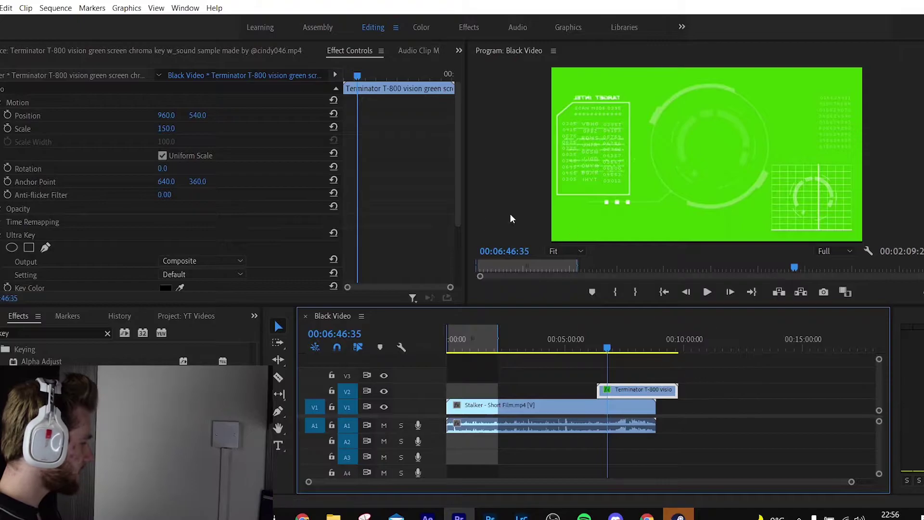
scroll(247, 201, down, 2)
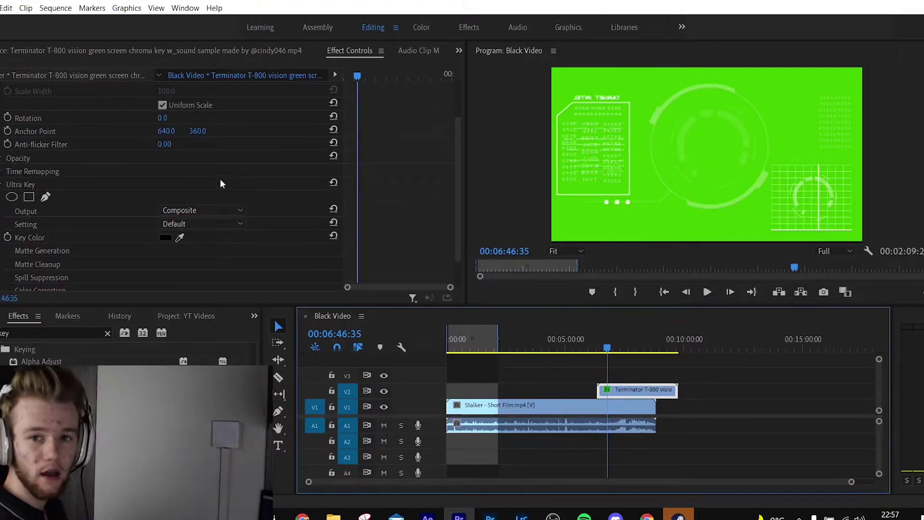
click(179, 239)
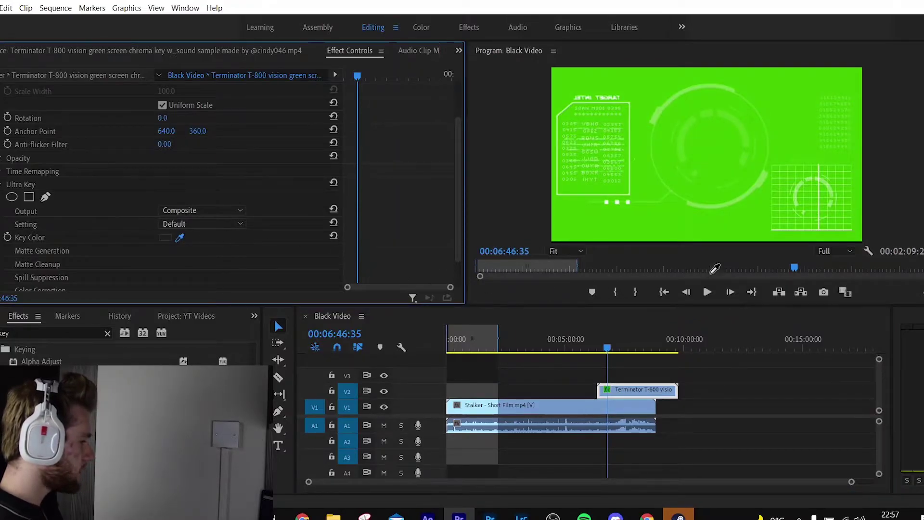
click(707, 146)
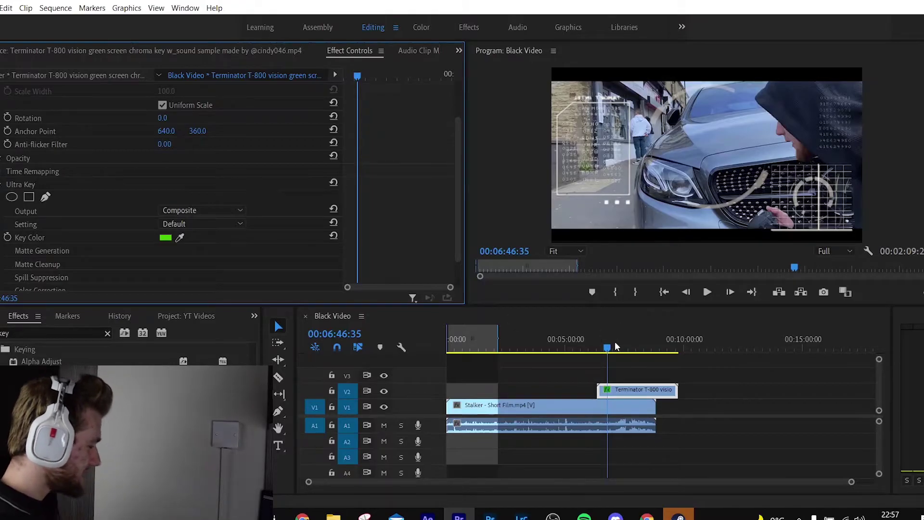
- Preview the keyed overlay over the short film in a maximized program view, then restore the editing layout
key(grave)
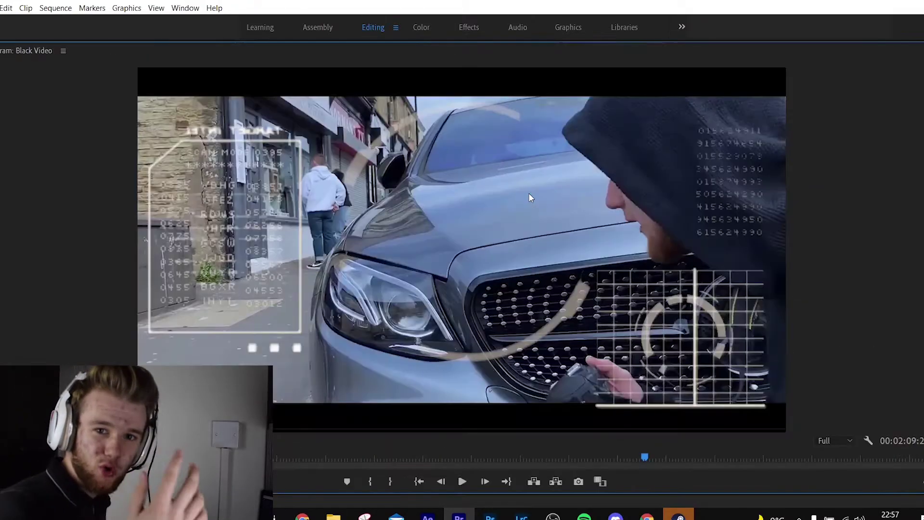
key(space)
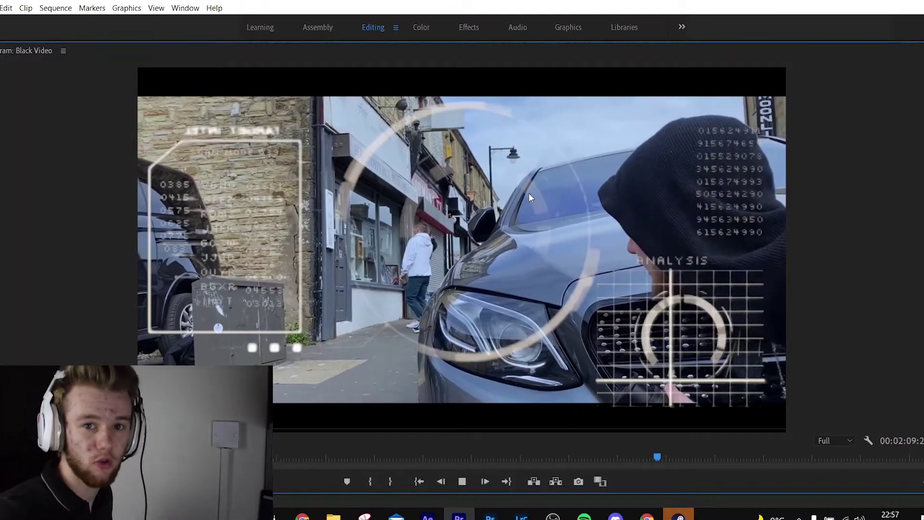
key(space)
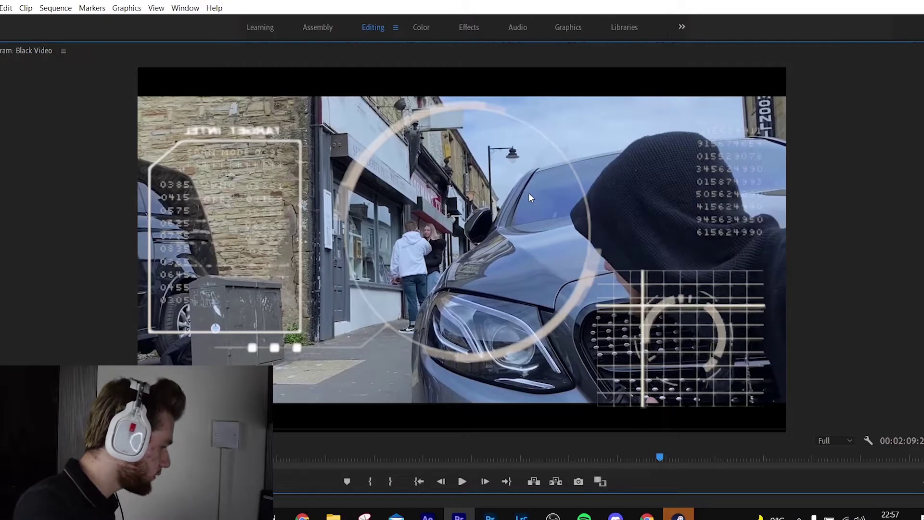
key(space)
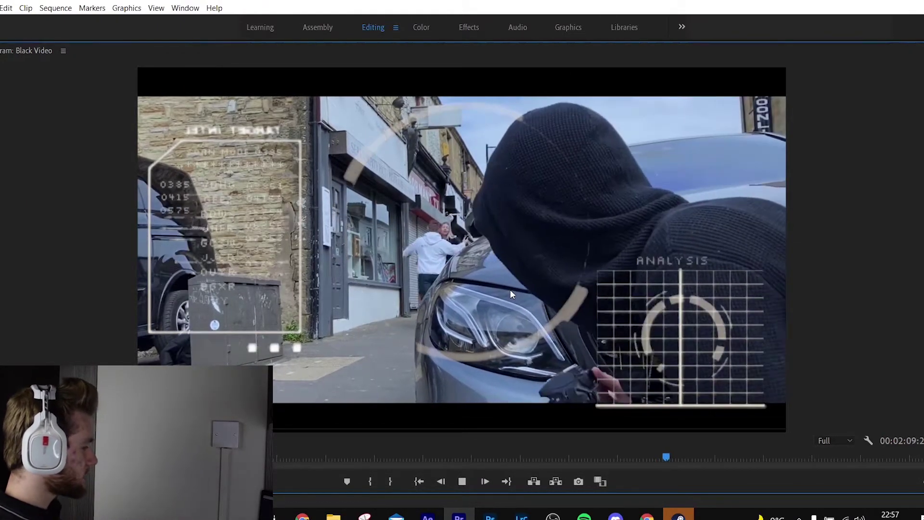
key(space)
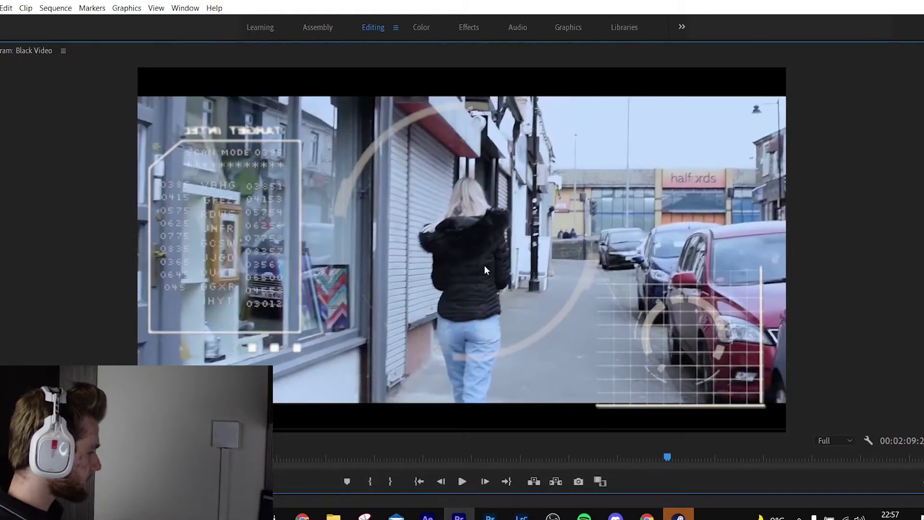
key(grave)
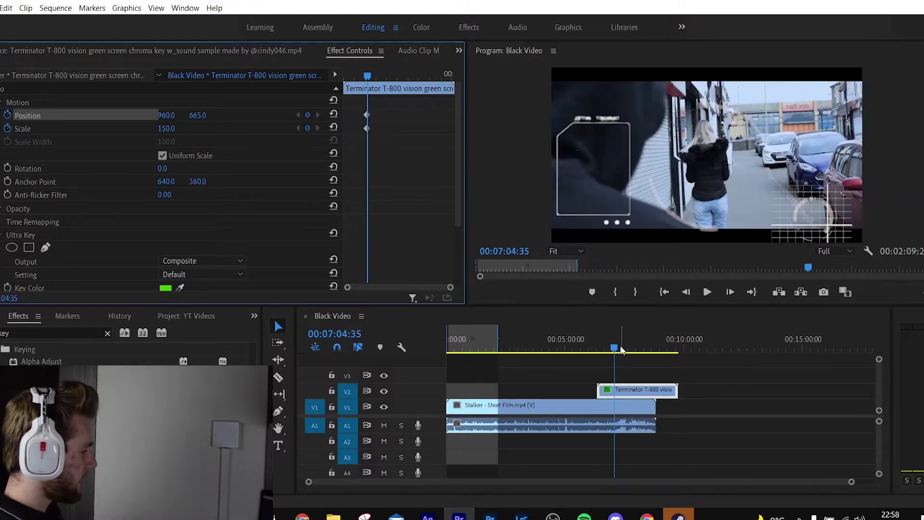
- Keyframe the Terminator overlay's Position to 1062, 595 at 00:07:10:59 and play the movement from about 00:06:55
drag(617, 345, 619, 345)
drag(194, 121, 201, 116)
drag(166, 116, 425, 227)
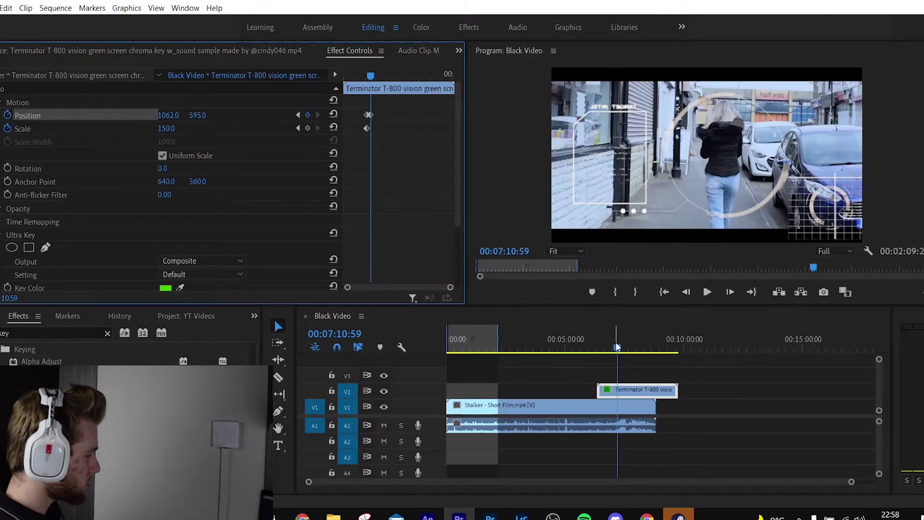
drag(617, 346, 612, 346)
key(space)
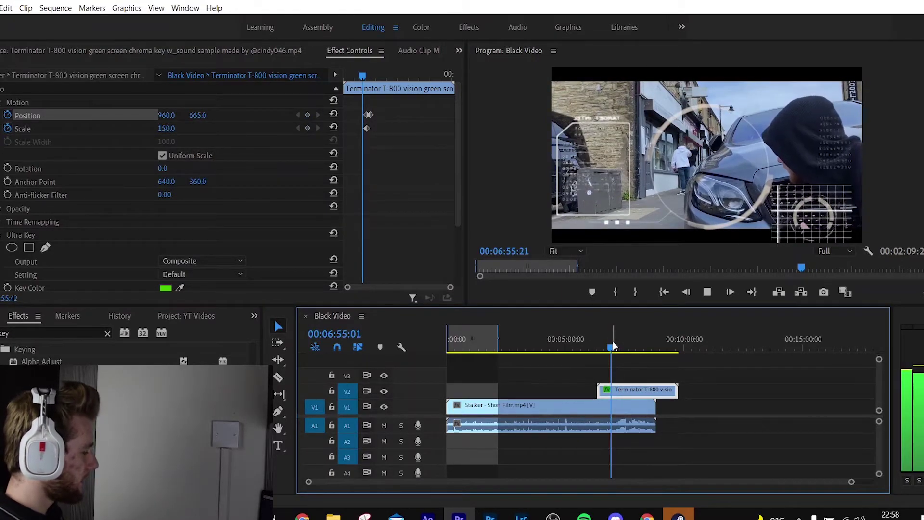